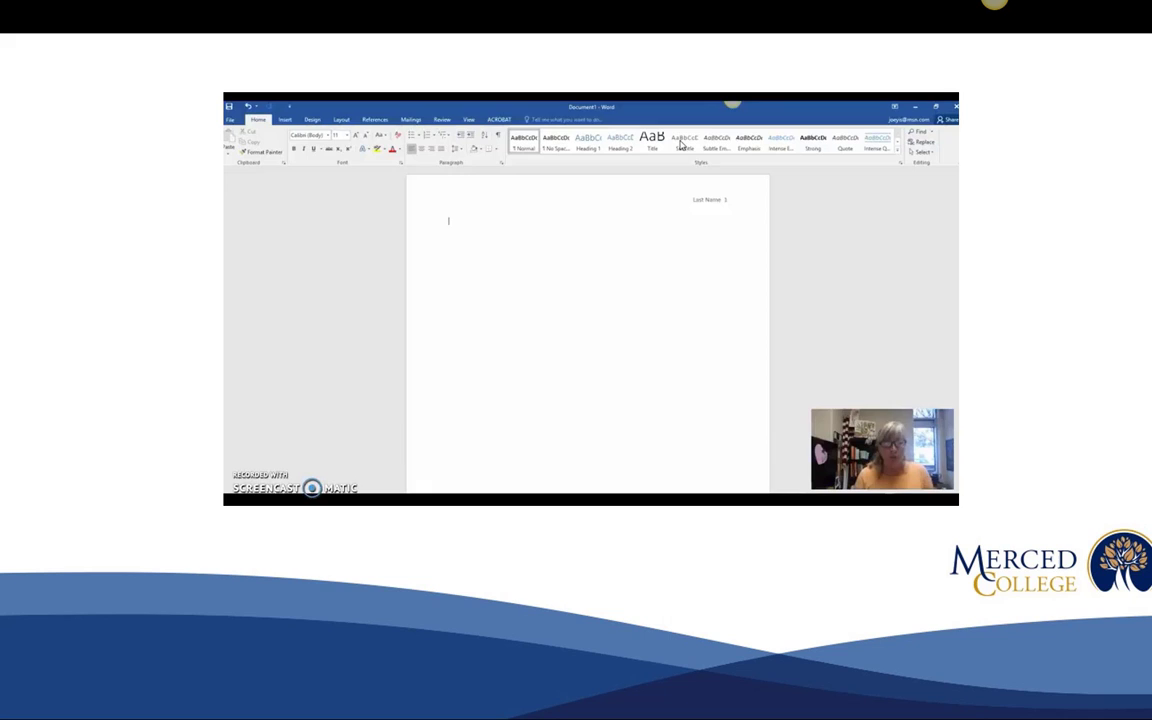
Enter the heading lines Student Name, Instructor name, Class name and number, and Date
text(Student Nam)
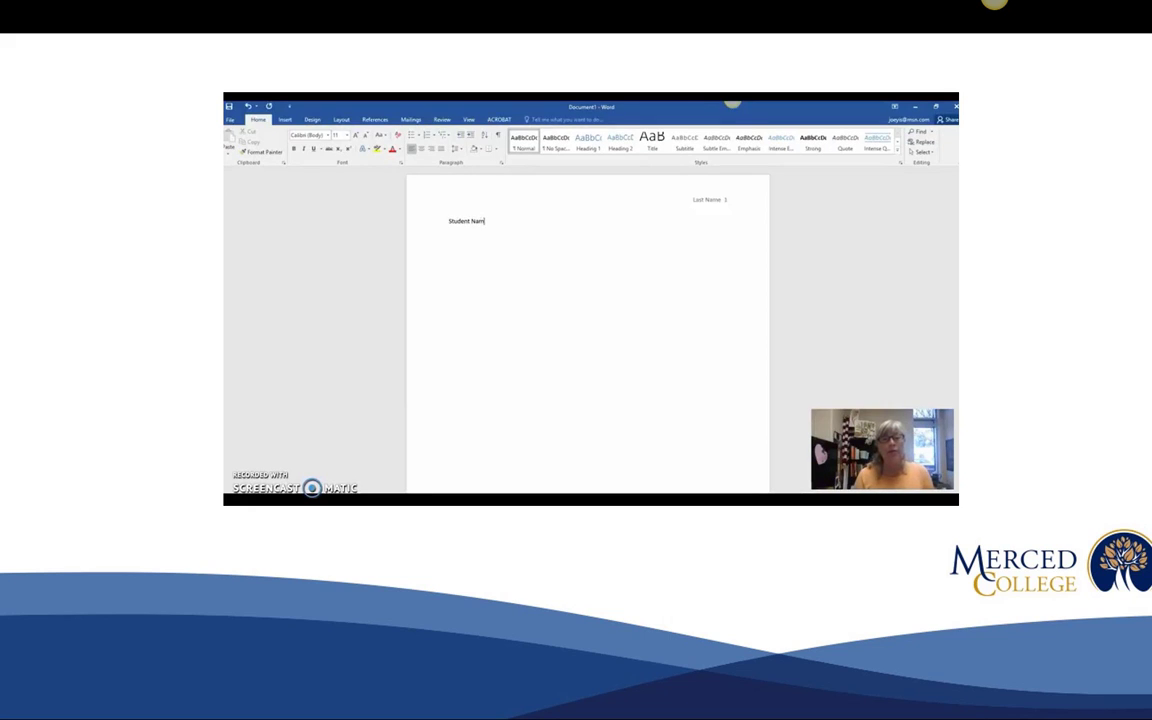
text(e )
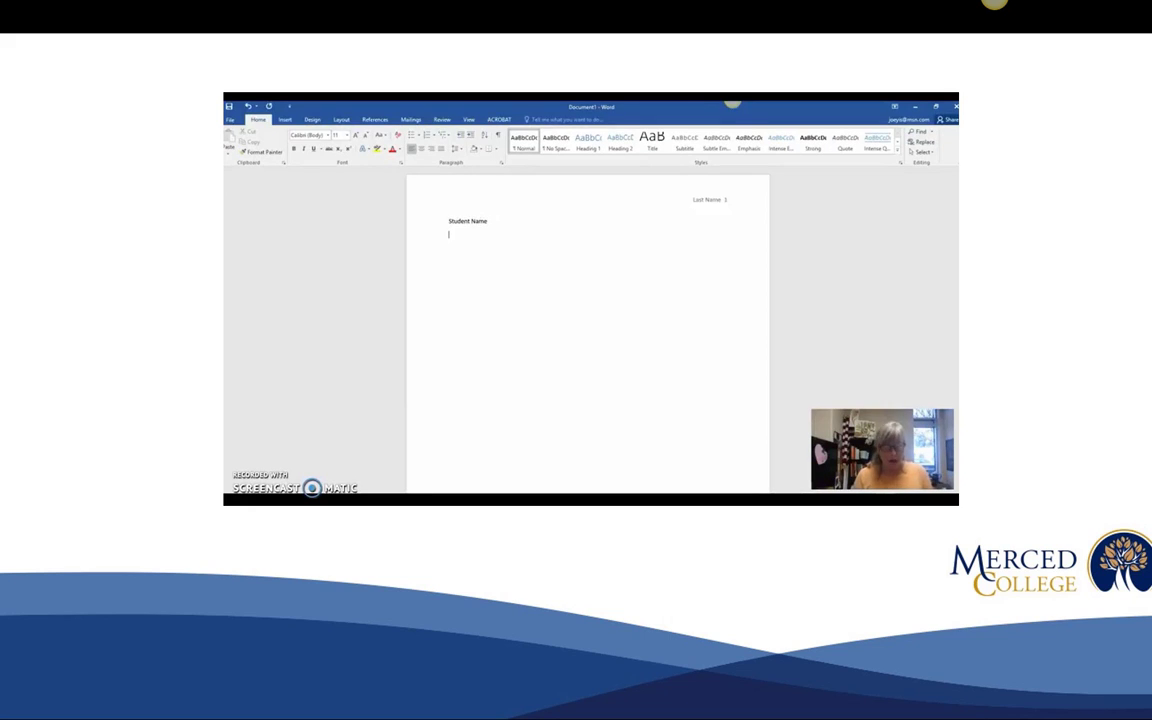
text(Instru)
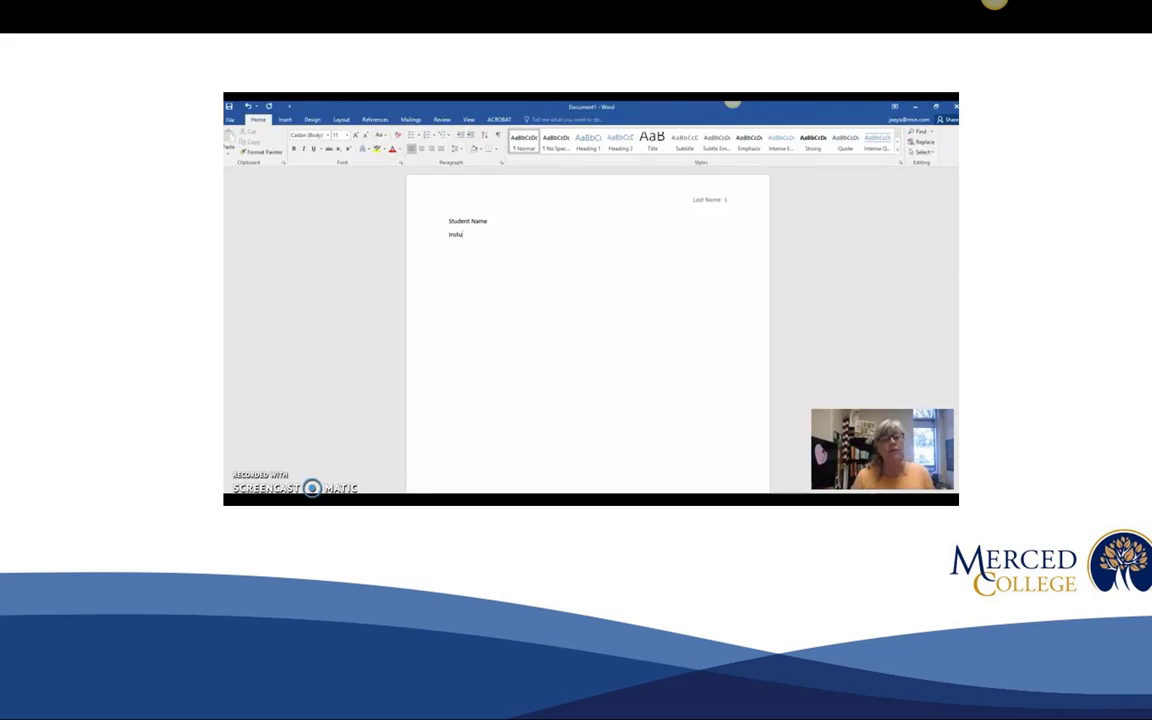
text(ctor)
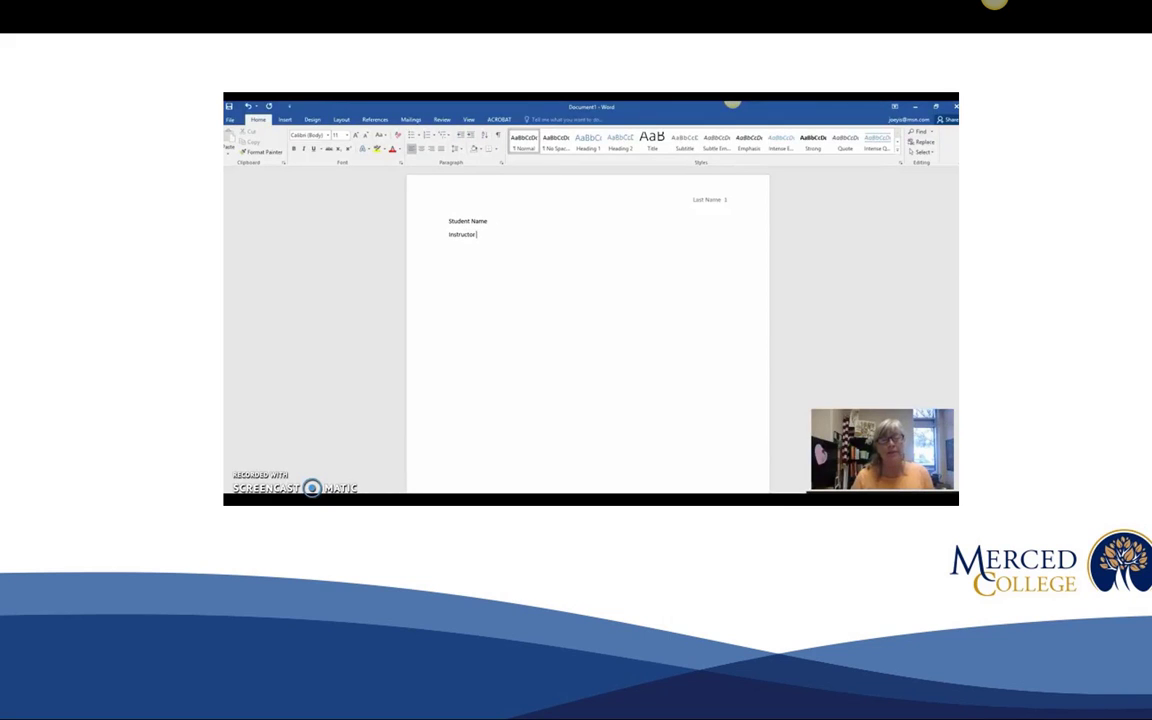
text( name)
key(Return)
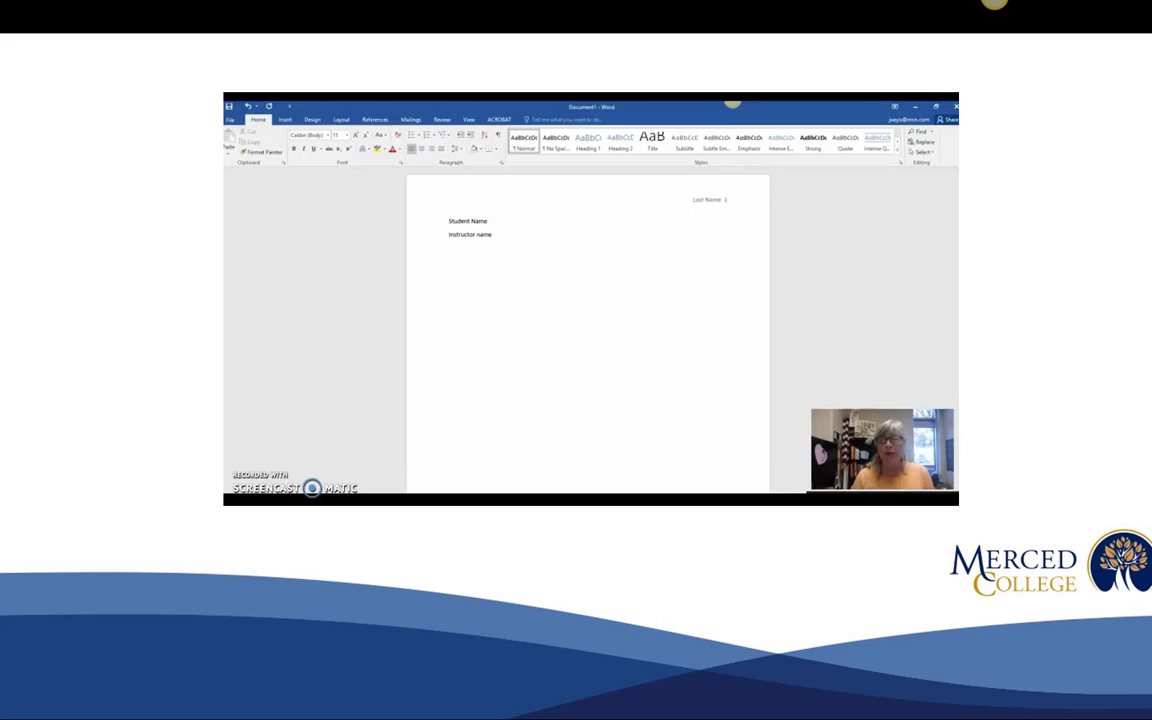
text(Class)
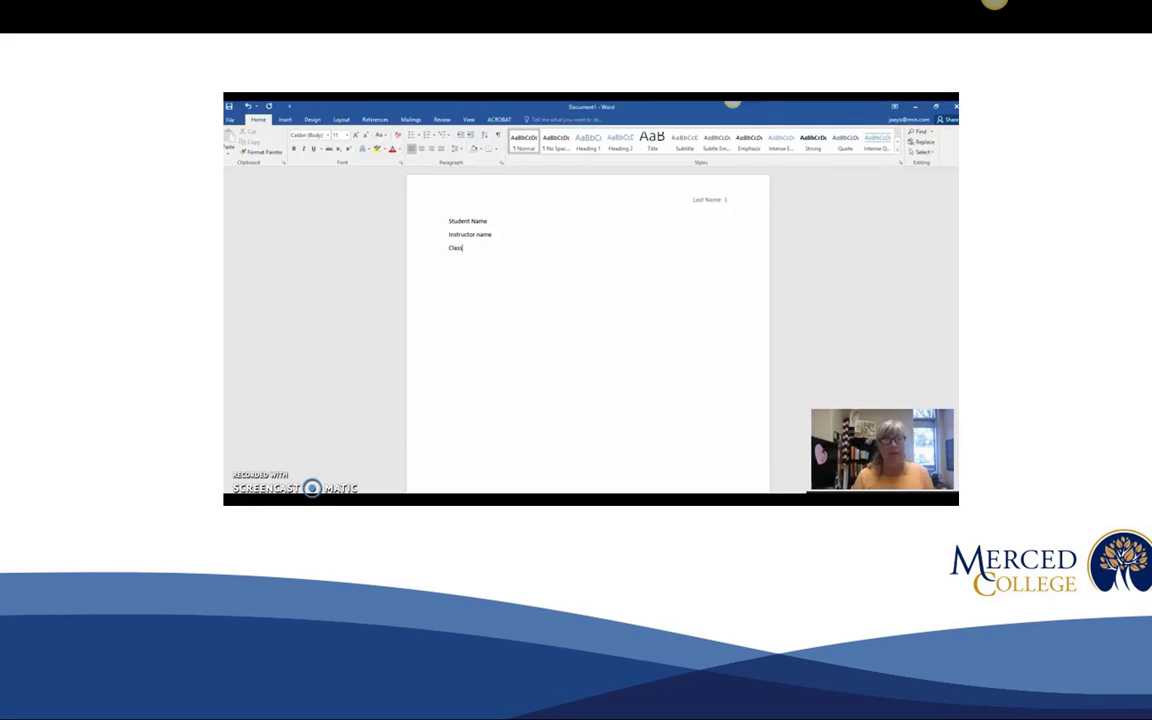
text( name and num)
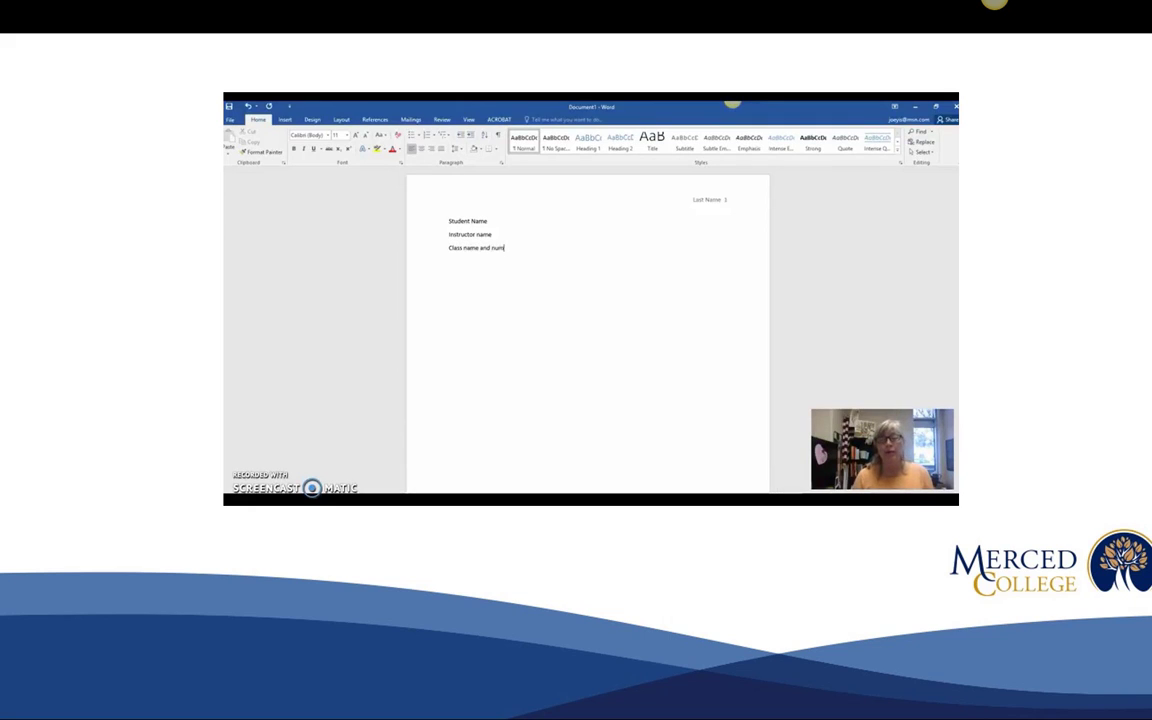
text(ber)
key(Return)
text(Date)
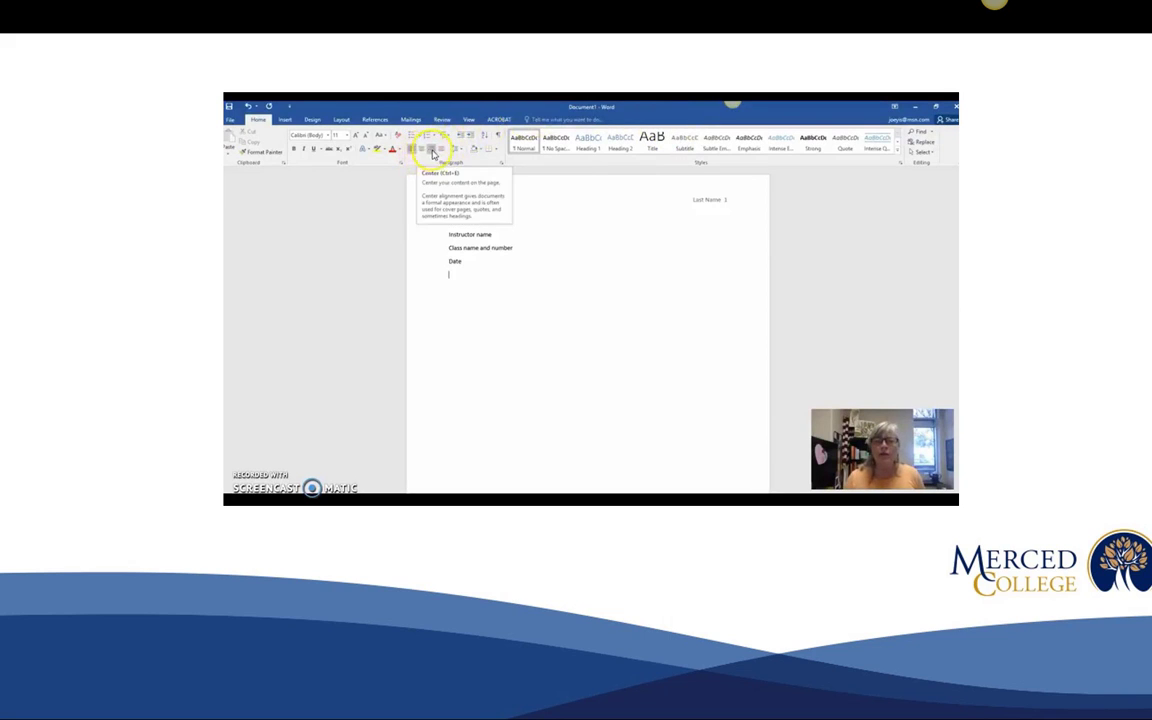
Add a centred 'Title' line, followed by a left-aligned 'Body of your paper' line
click(421, 153)
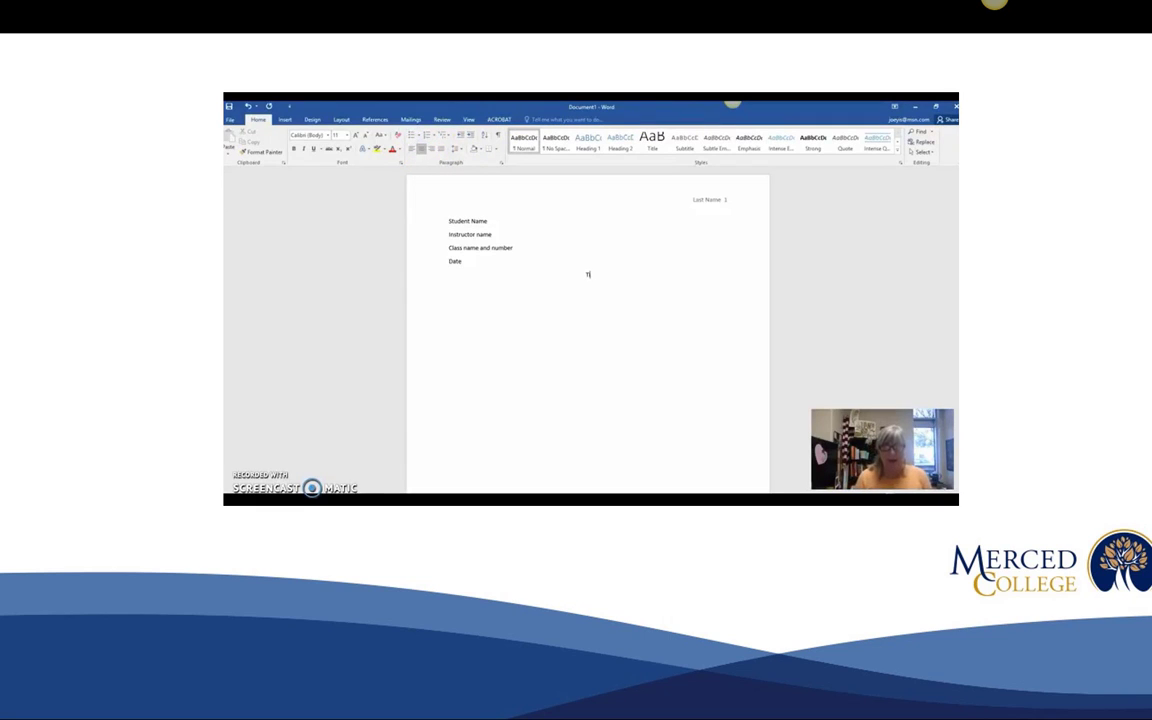
text(Title)
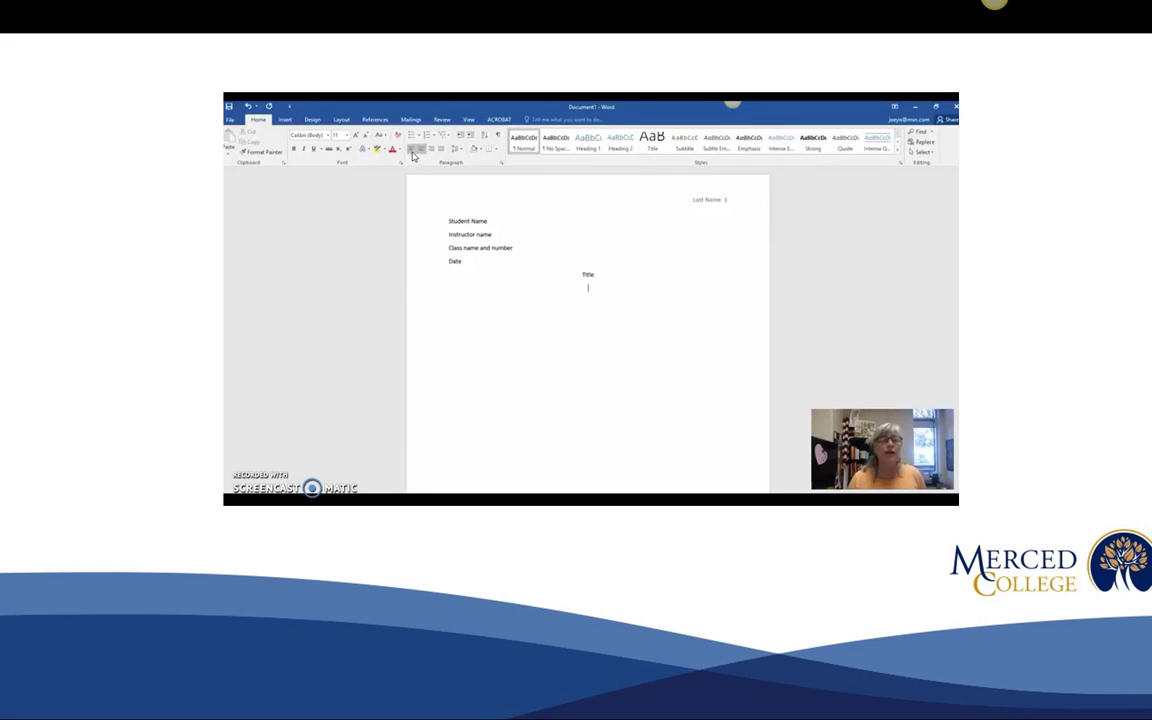
click(413, 152)
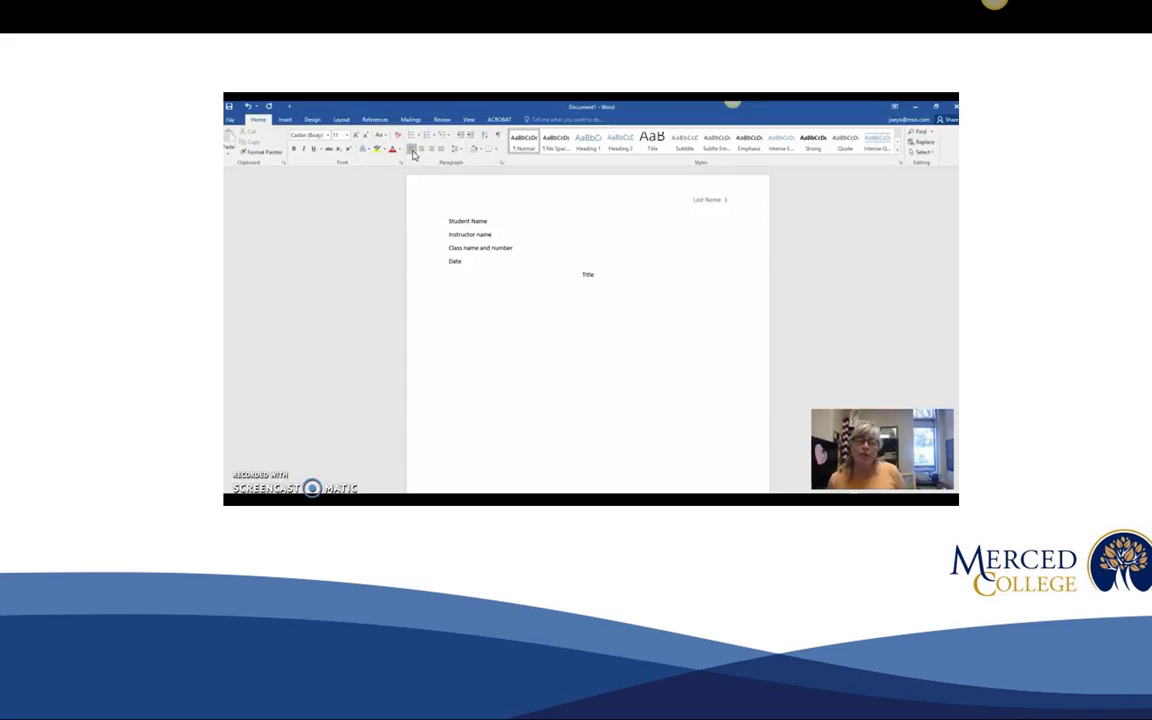
text(Bo)
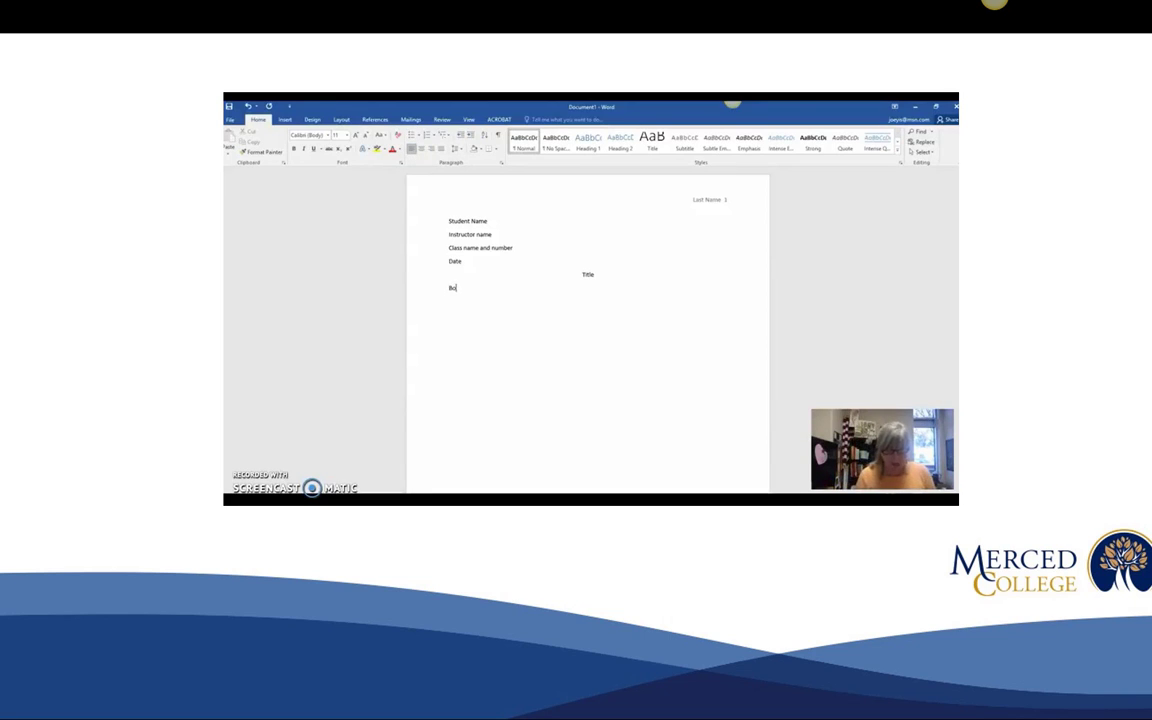
text(dy o)
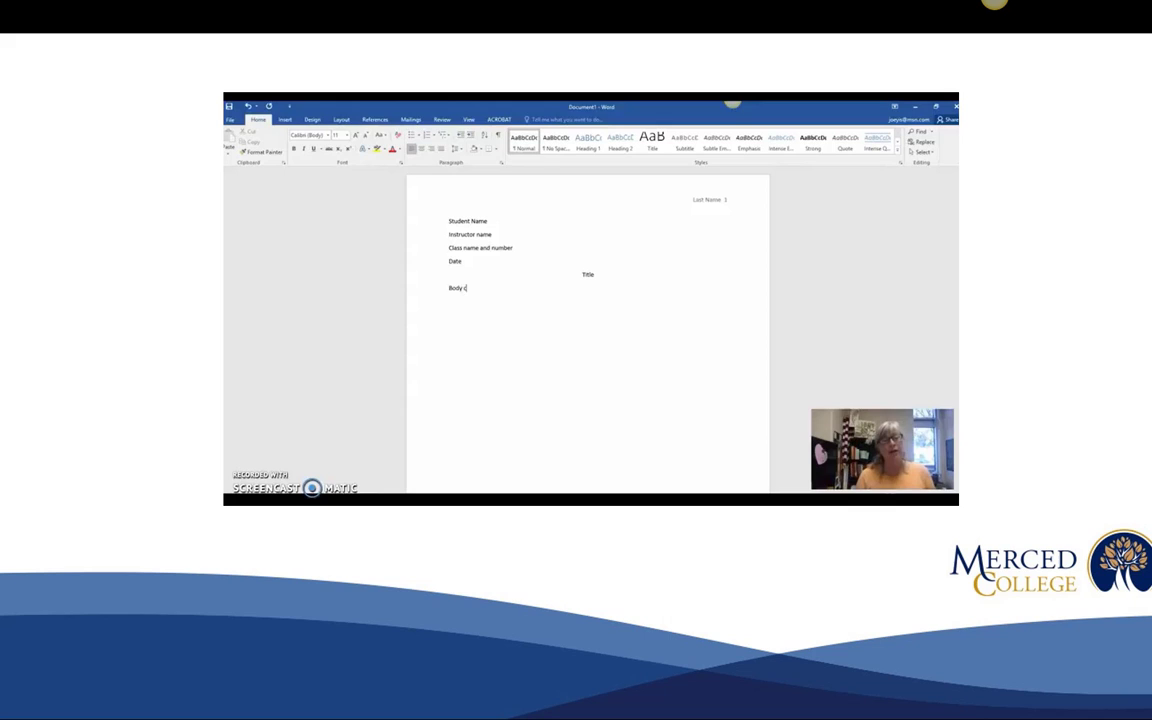
text(f your paper)
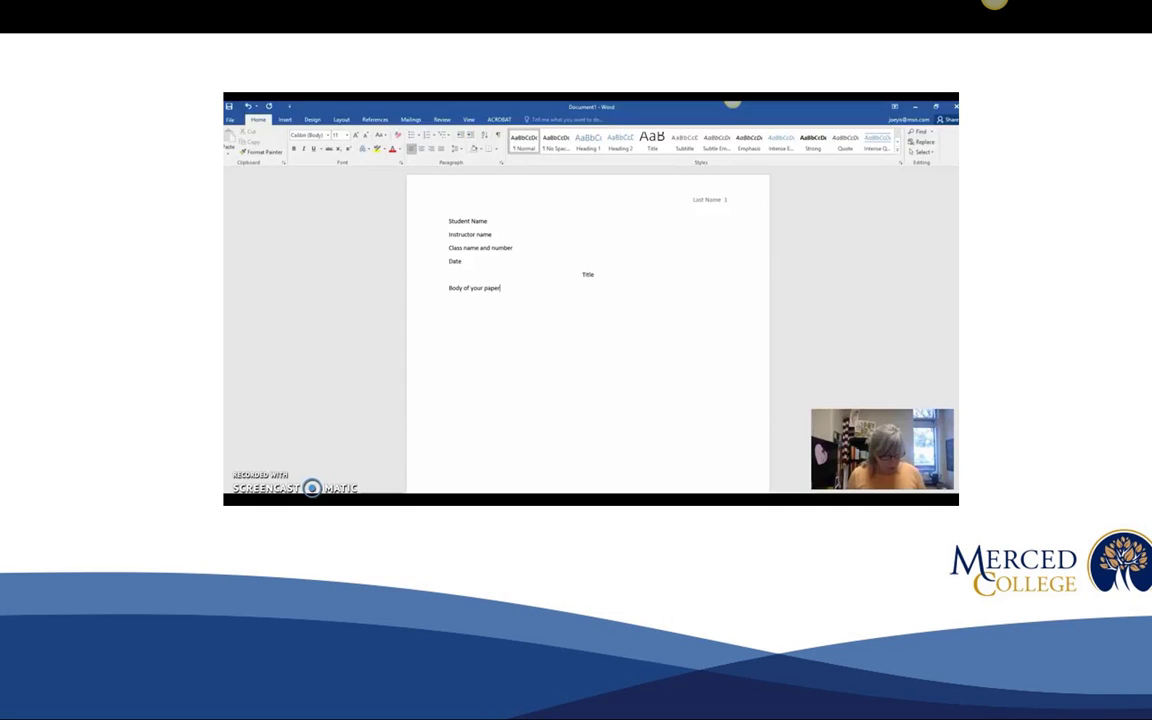
Select the whole document and format it in Times New Roman, size 12
key(ctrl+a)
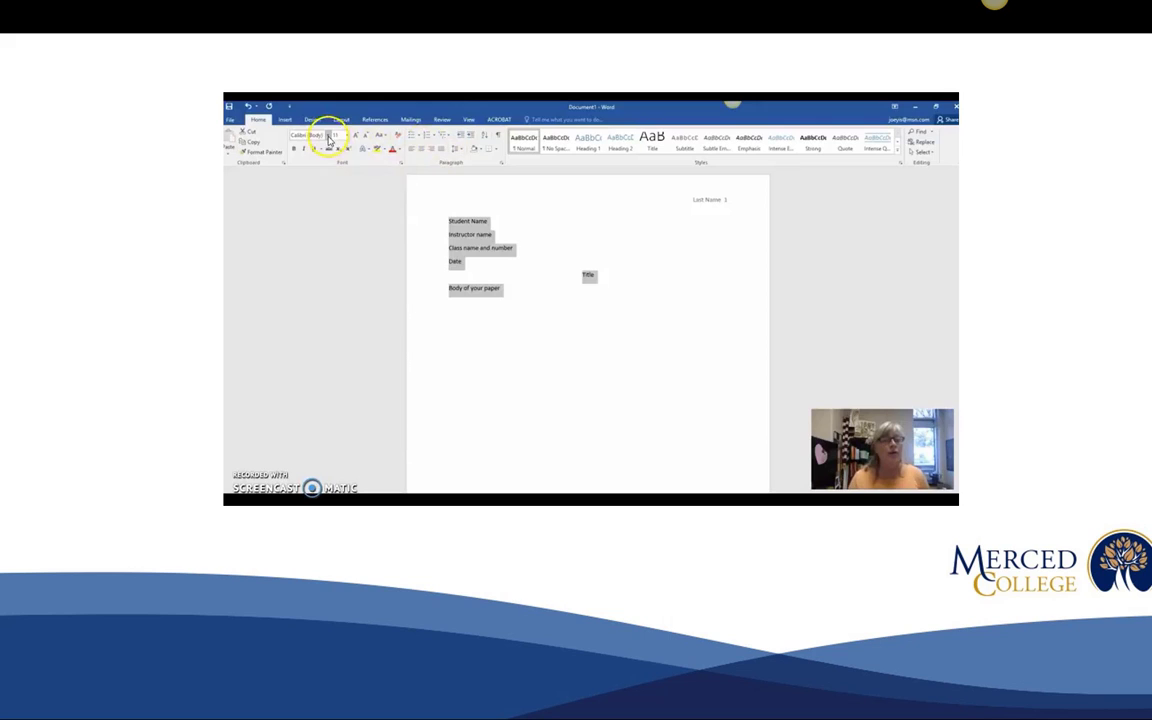
click(329, 138)
click(322, 188)
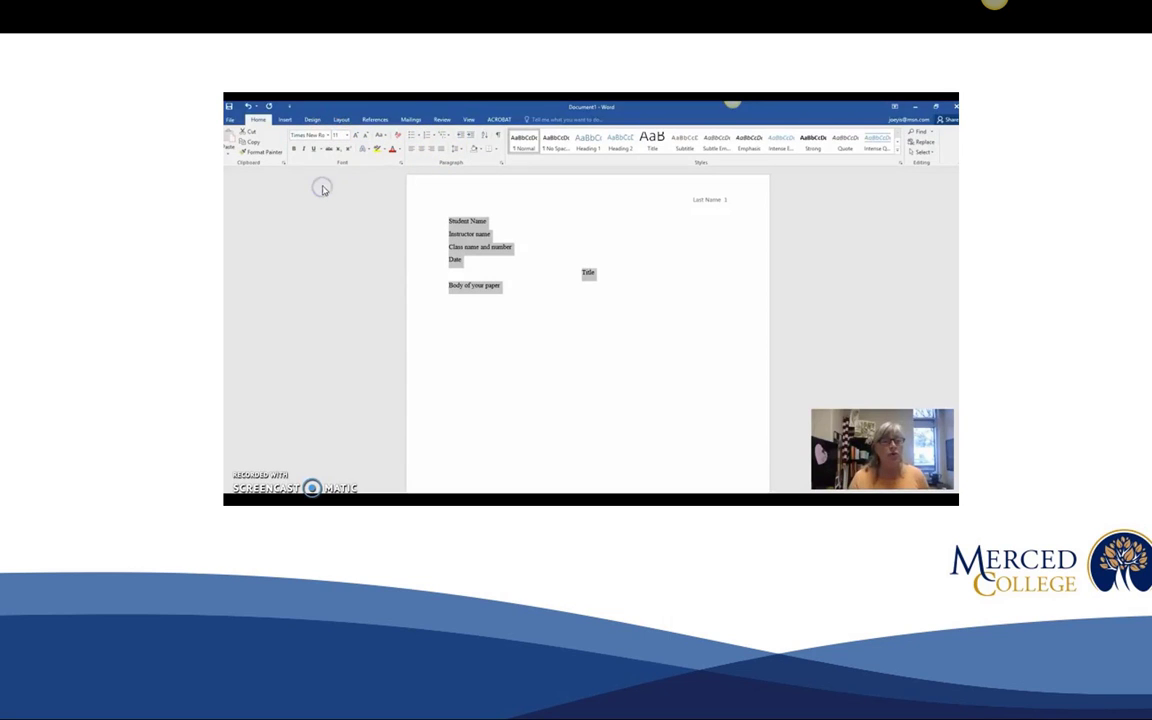
click(346, 135)
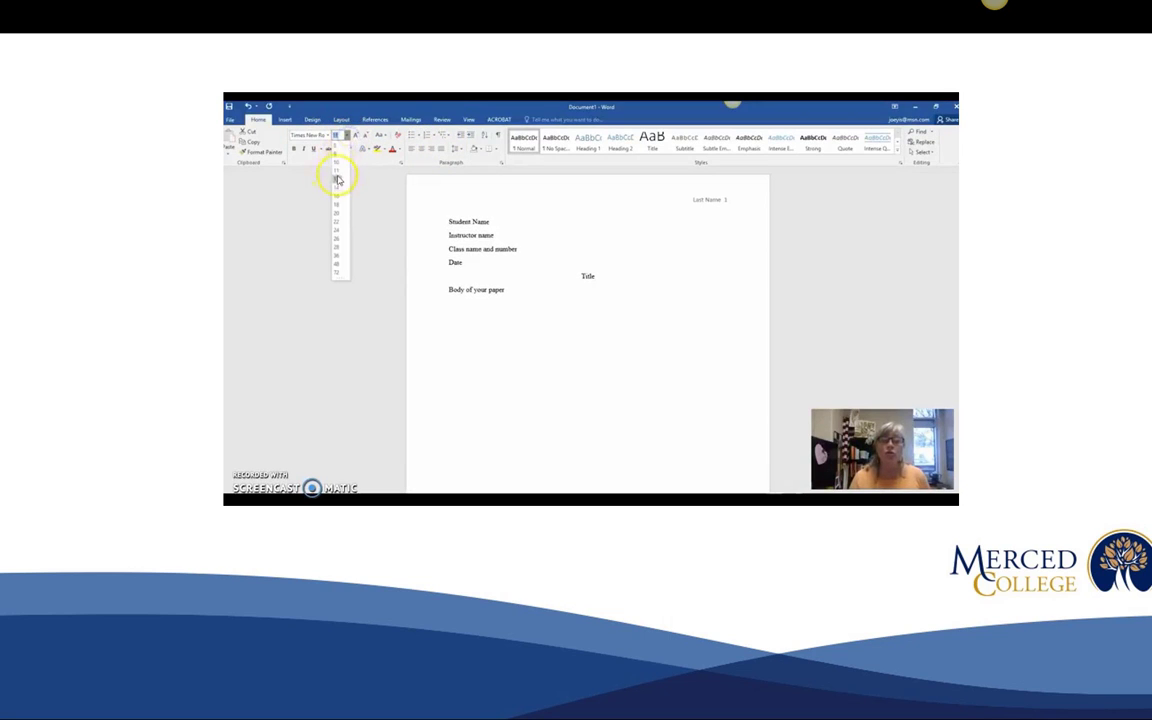
click(337, 183)
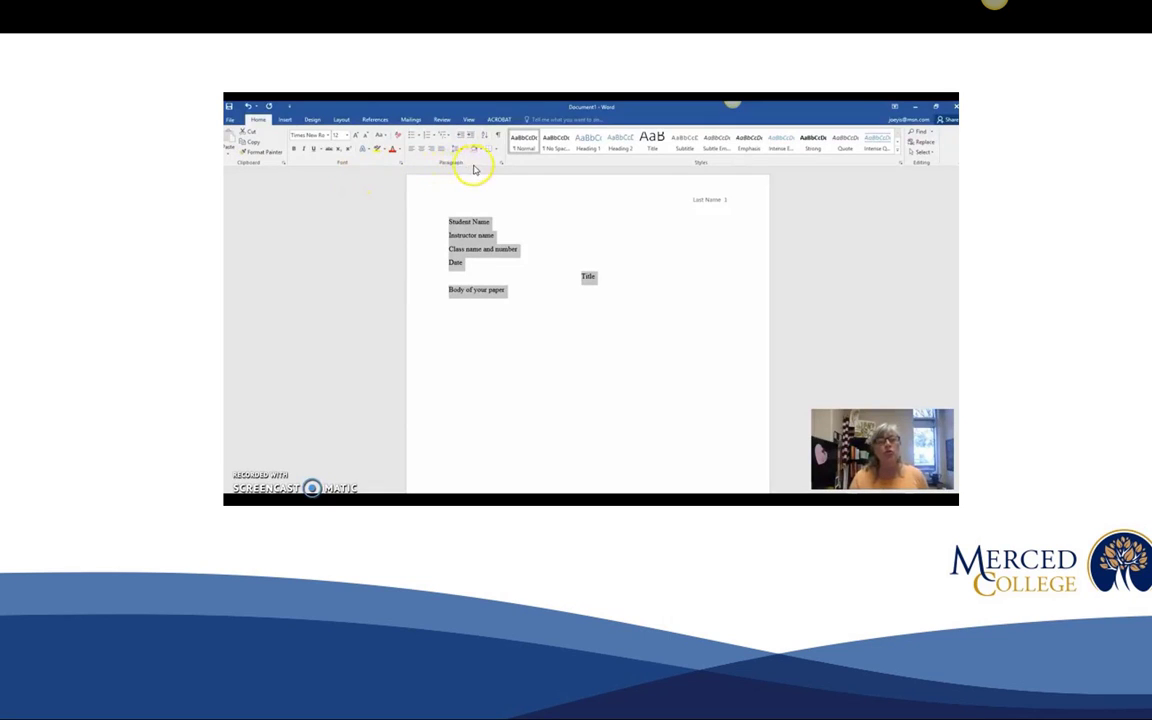
Apply Double line spacing with no added space between same-style paragraphs
click(502, 164)
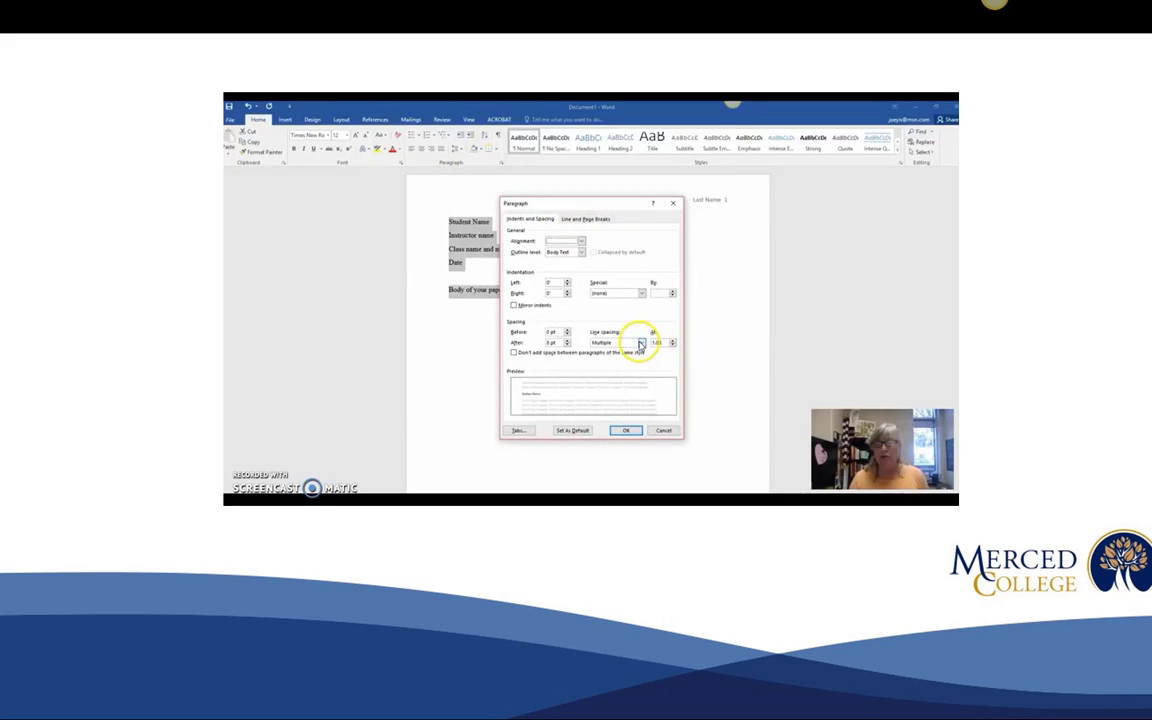
click(640, 342)
click(607, 362)
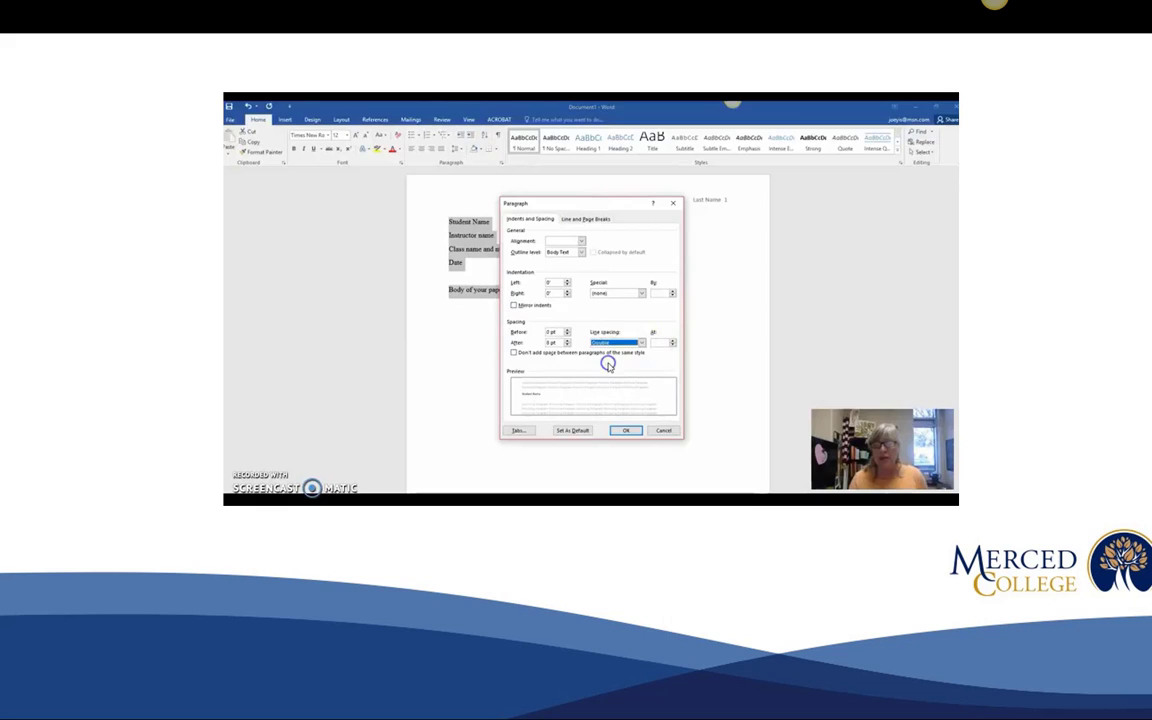
click(513, 354)
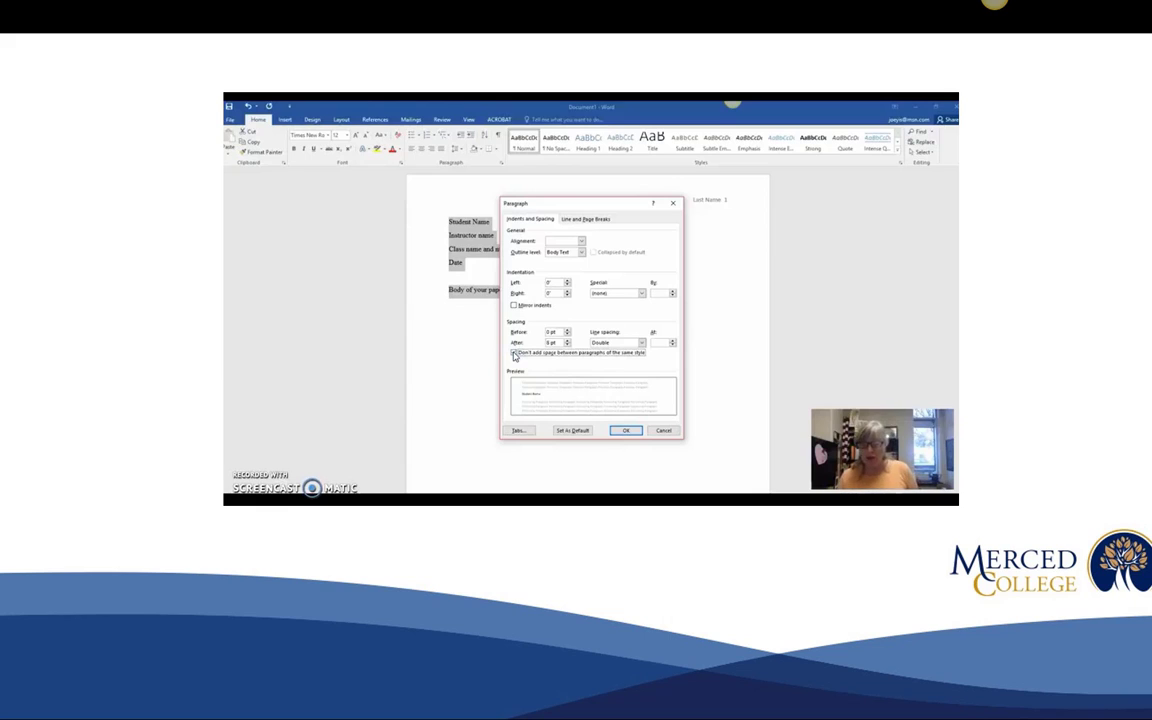
click(623, 438)
click(625, 433)
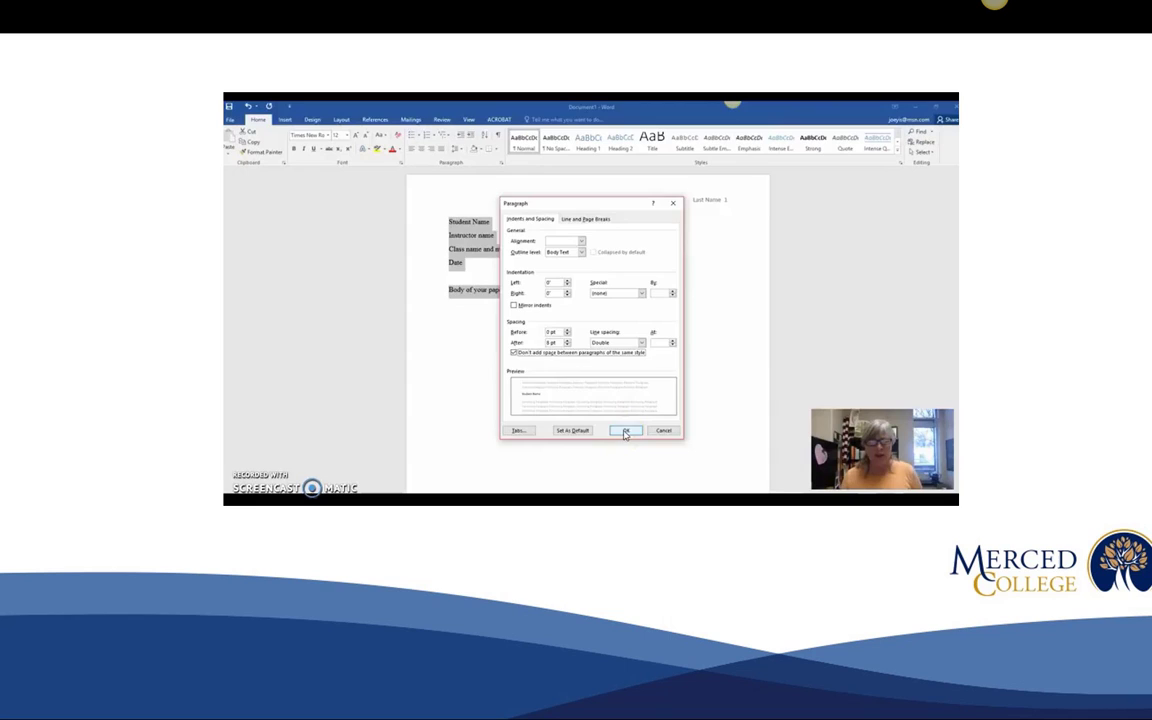
click(623, 428)
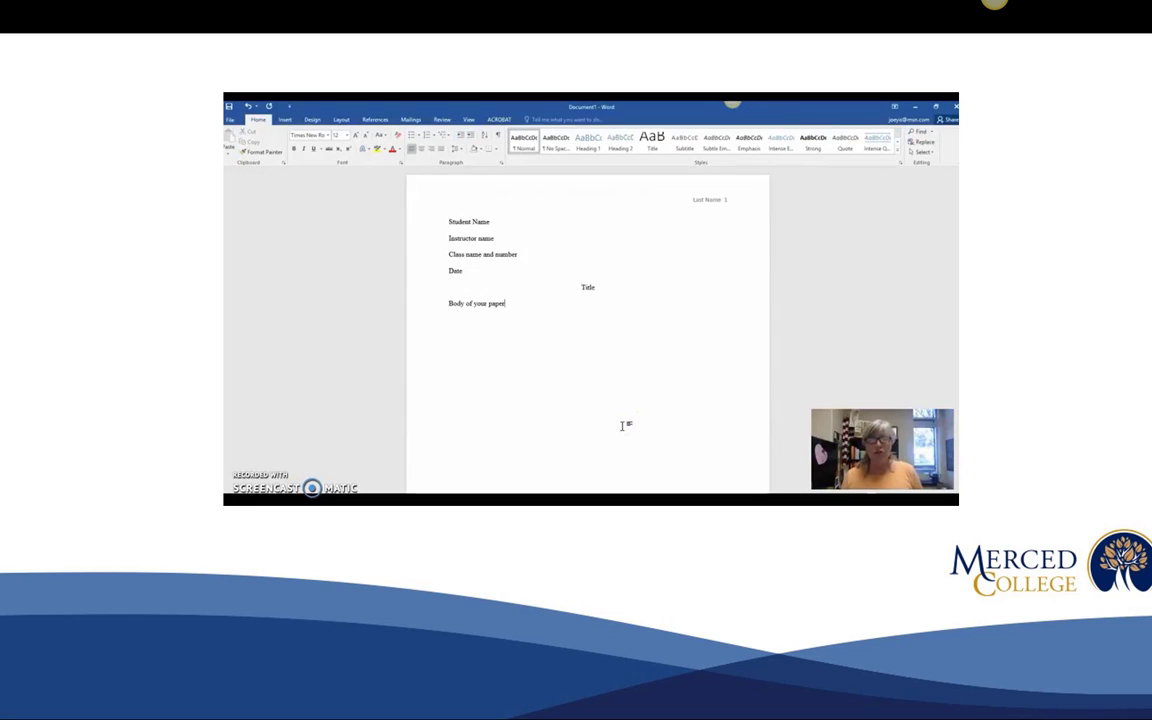
key(ctrl+End)
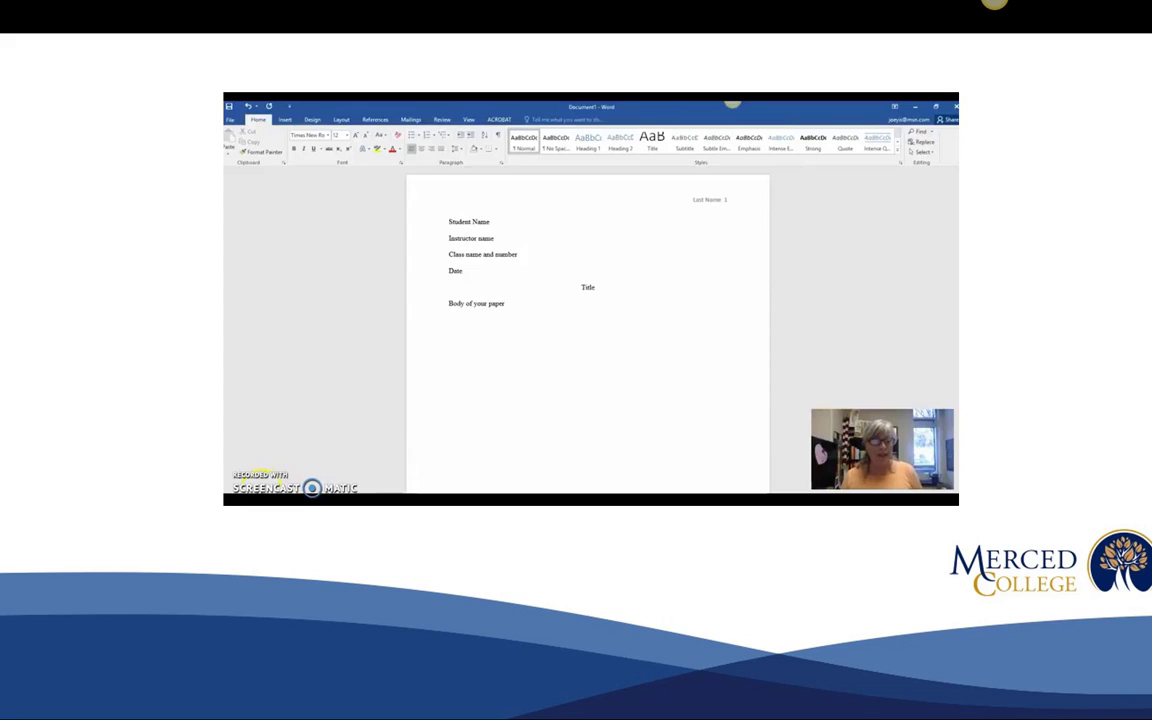